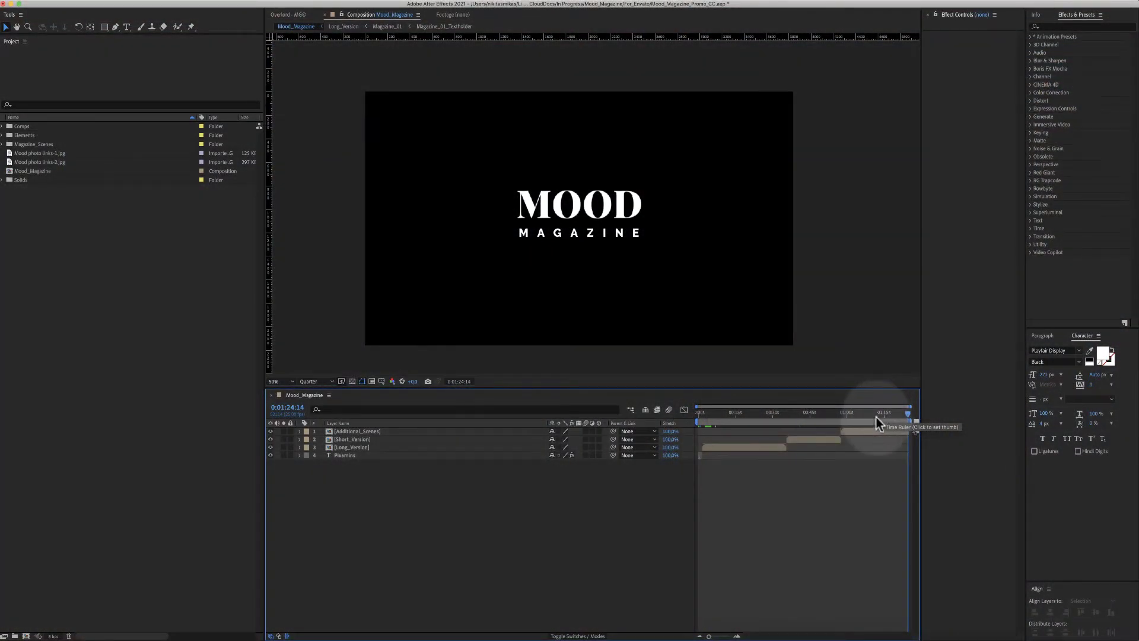
- Scrub the Mood_Magazine timeline to preview the promo from the red PROMO frame through the magazine pages
left_click(714, 413)
left_click(699, 414)
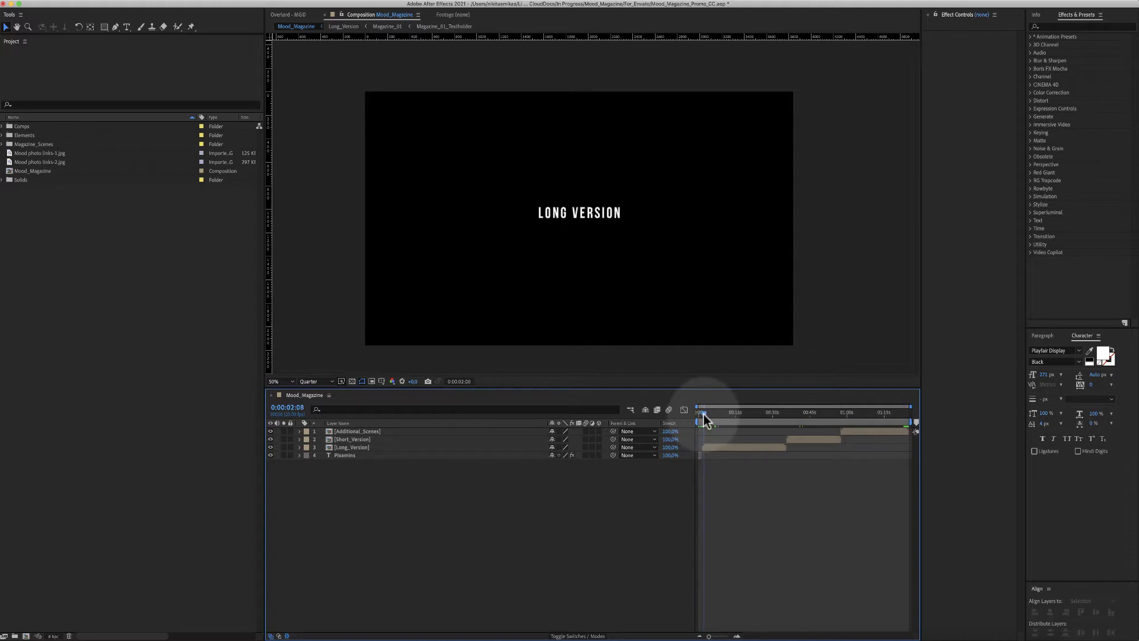
left_click(717, 413)
left_click_drag(725, 416, 788, 425)
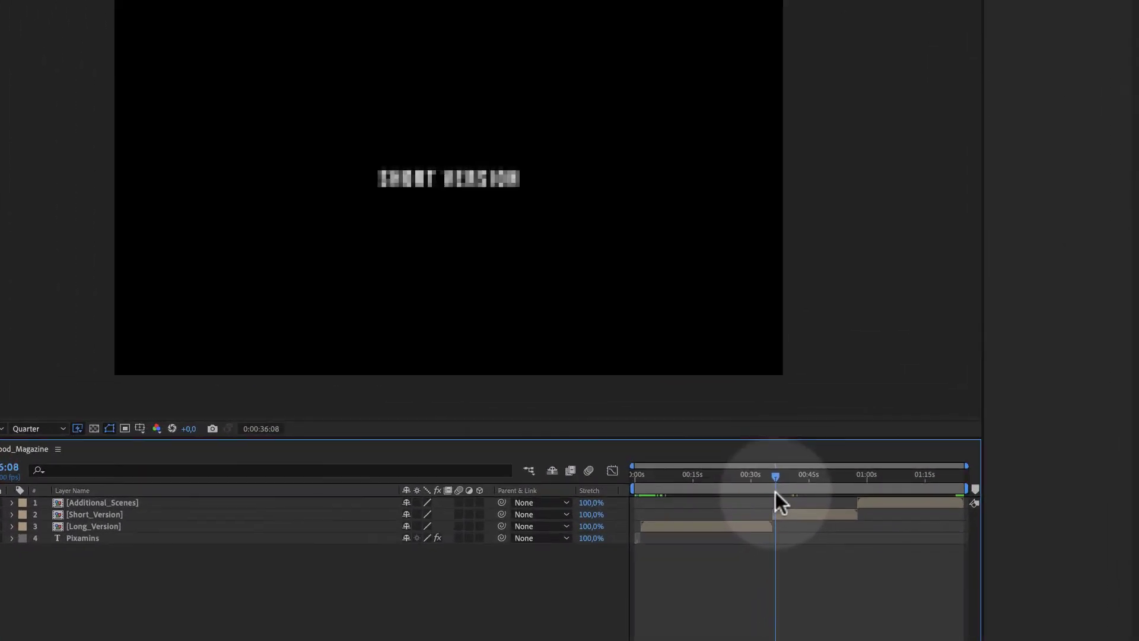
left_click_drag(775, 493, 883, 485)
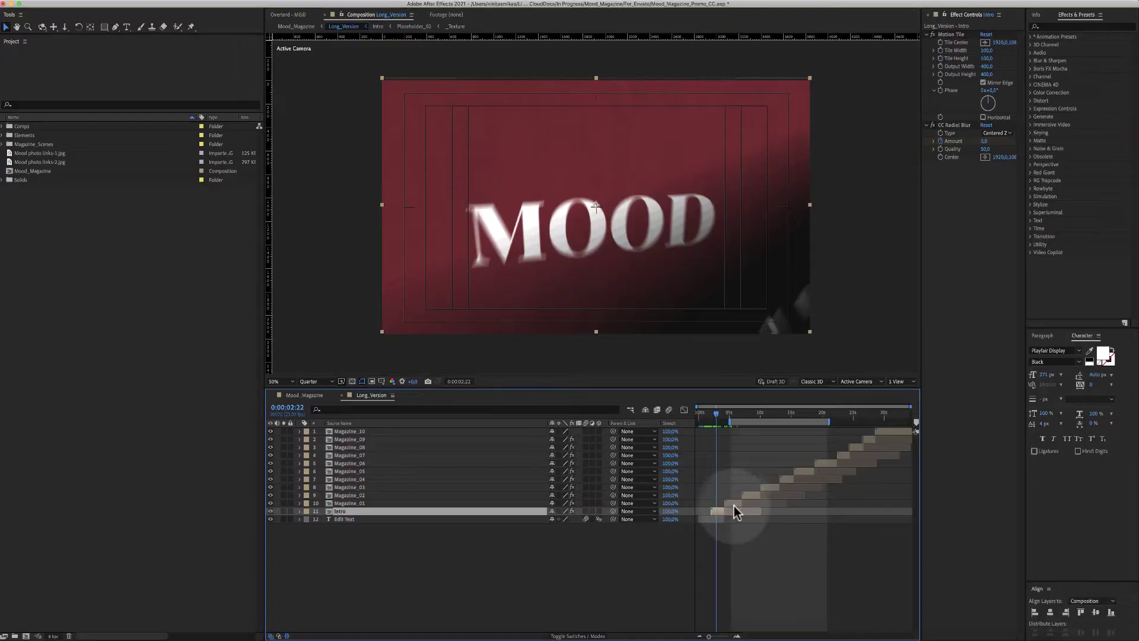
- Open the Magazine_01 scene composition and view its CONTROLS layer settings
left_click(734, 503)
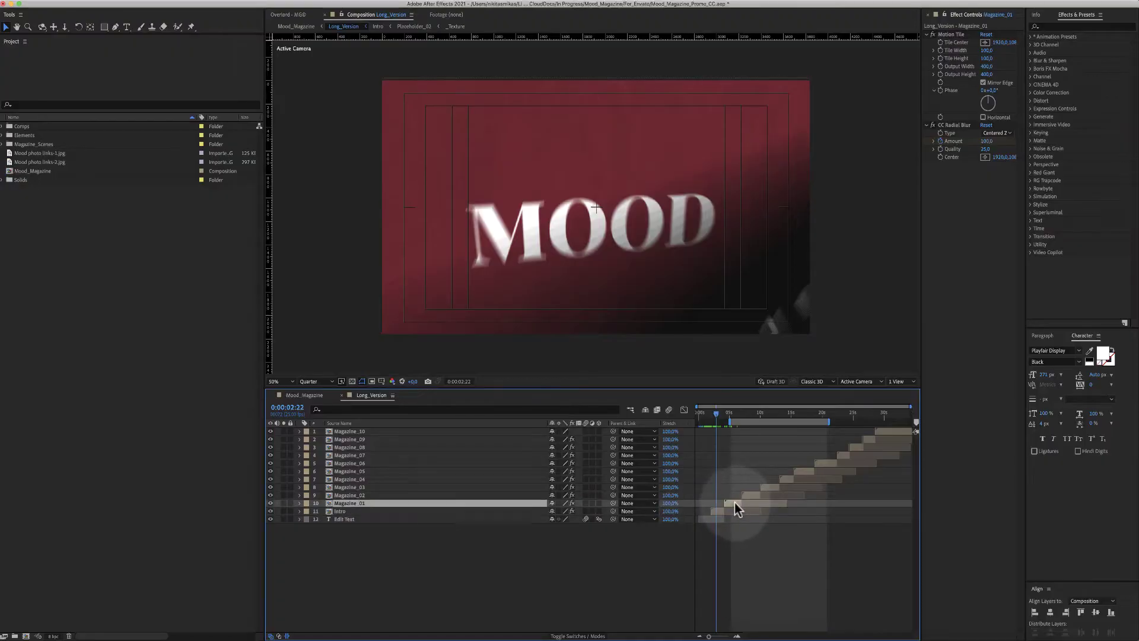
double_click(733, 501)
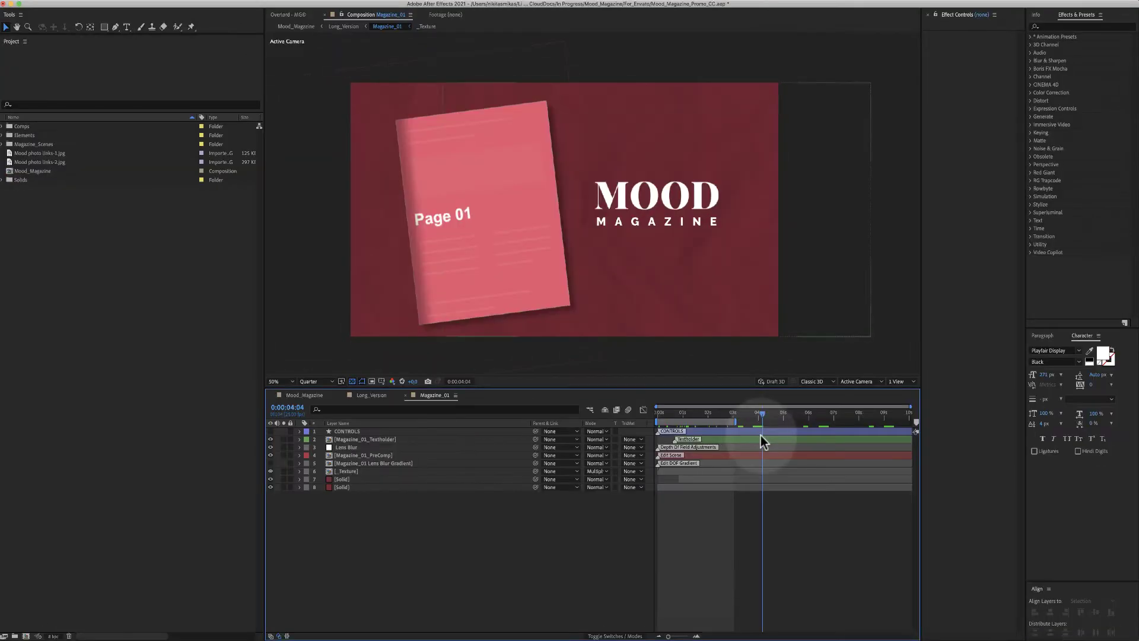
left_click(748, 431)
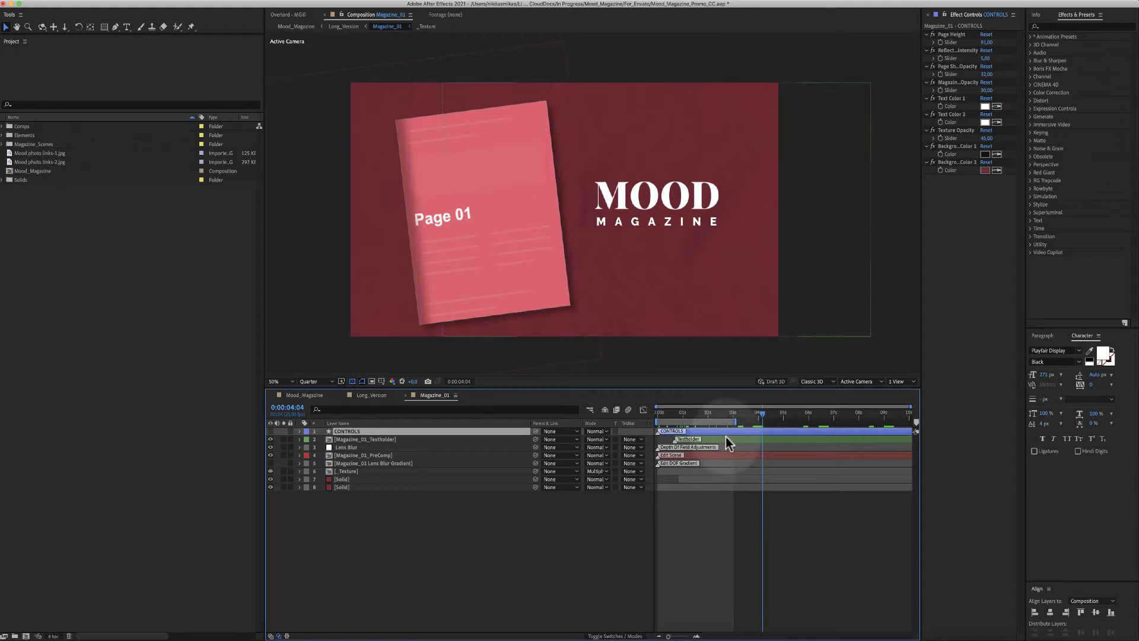
- Review the Textholder, page precomp, CONTROLS and Edit Scene layer settings in Effect Controls
left_click(726, 439)
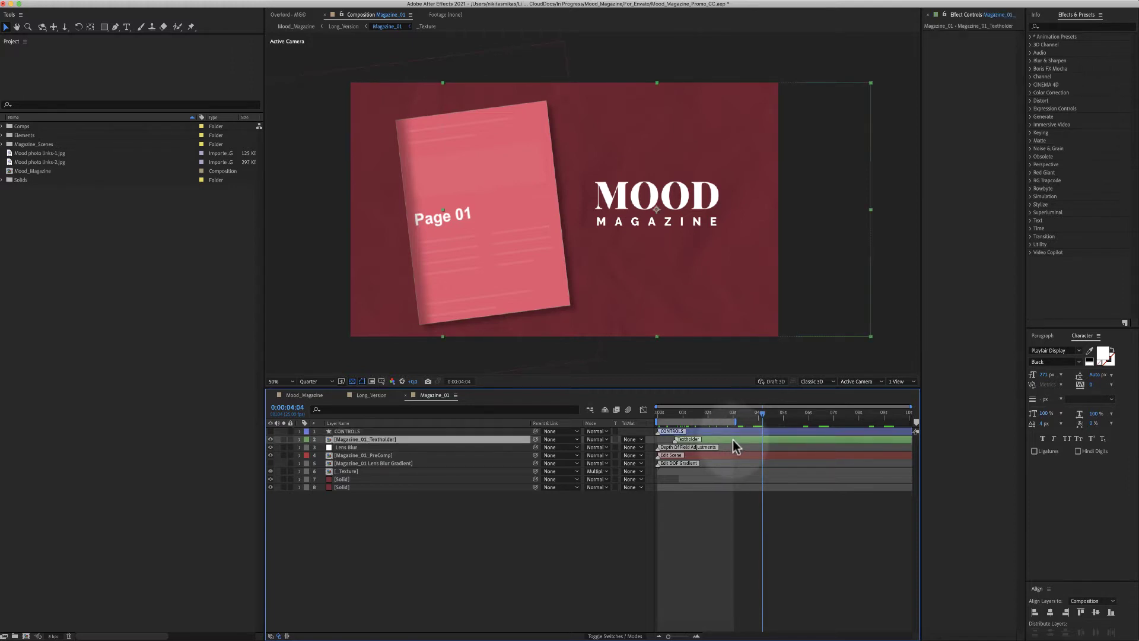
left_click(722, 456)
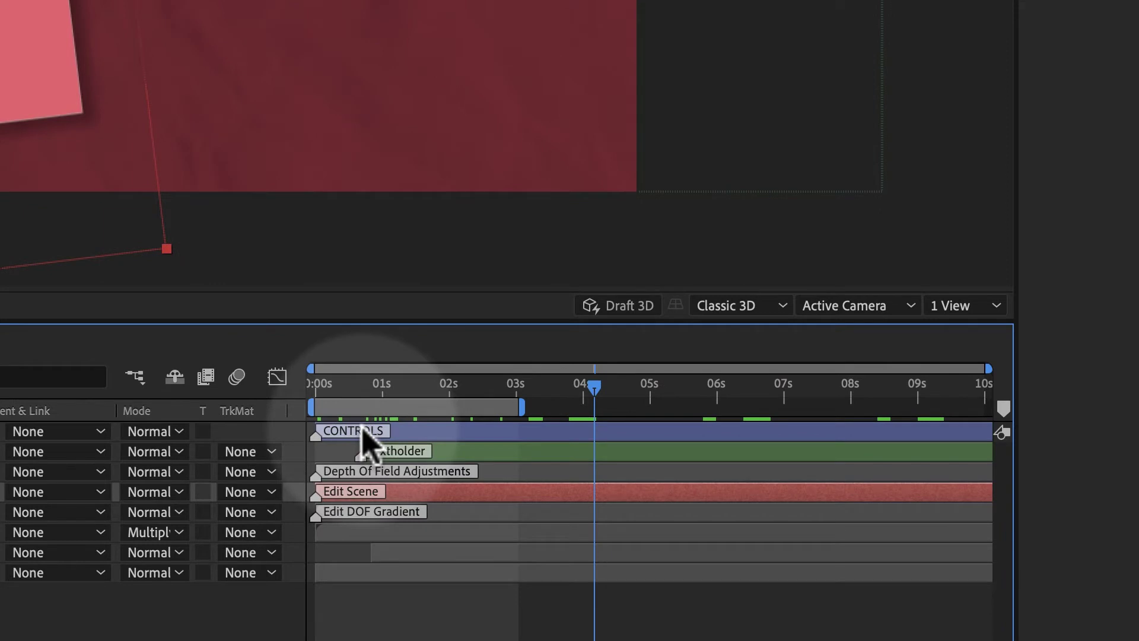
left_click(363, 431)
left_click(397, 451)
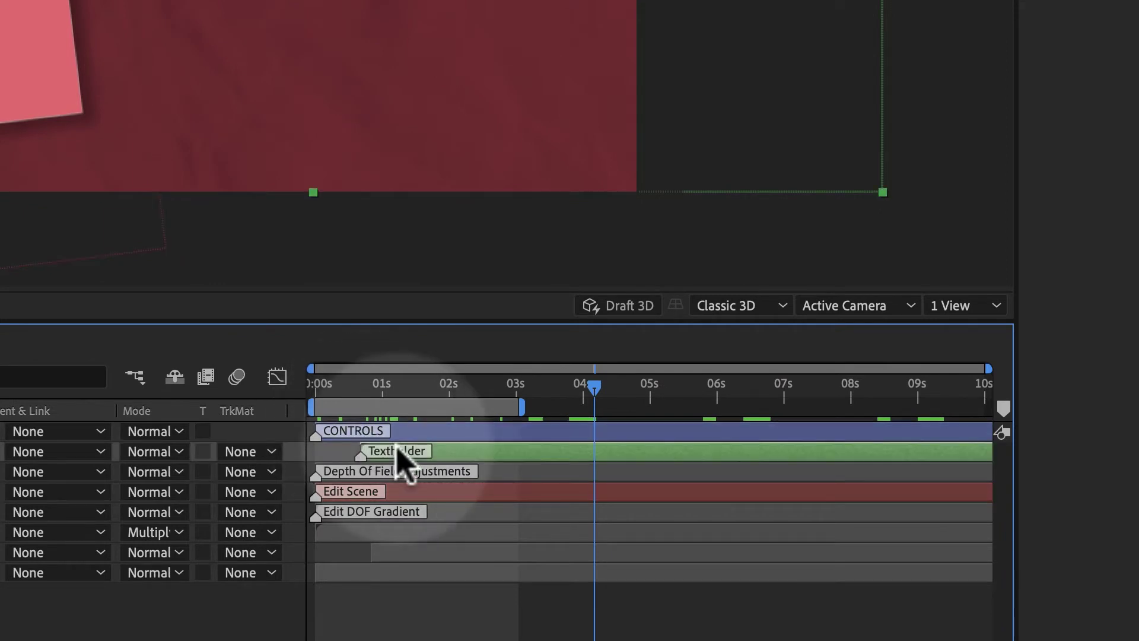
left_click(381, 491)
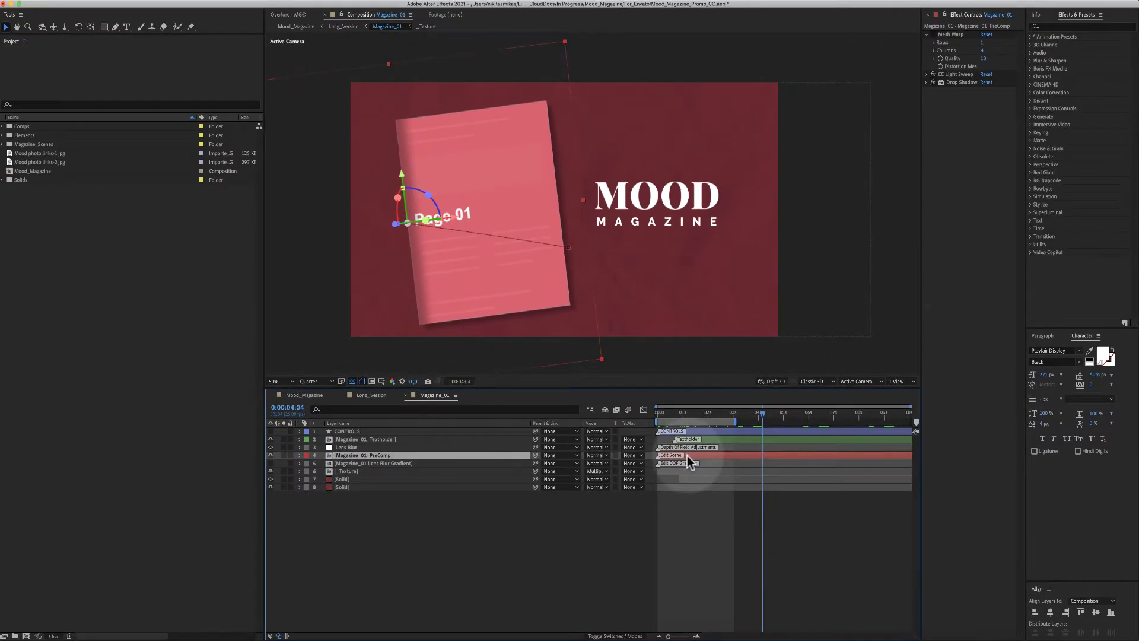
- Open Magazine_01_PreComp and go into its Page_01-02 composition
double_click(688, 455)
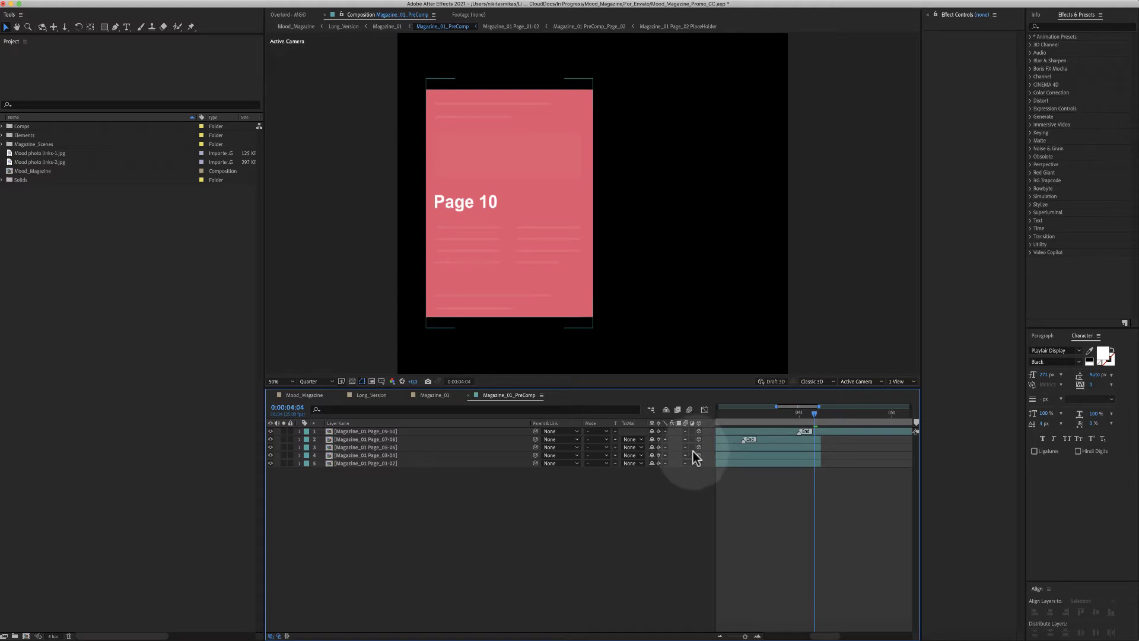
left_click(378, 456)
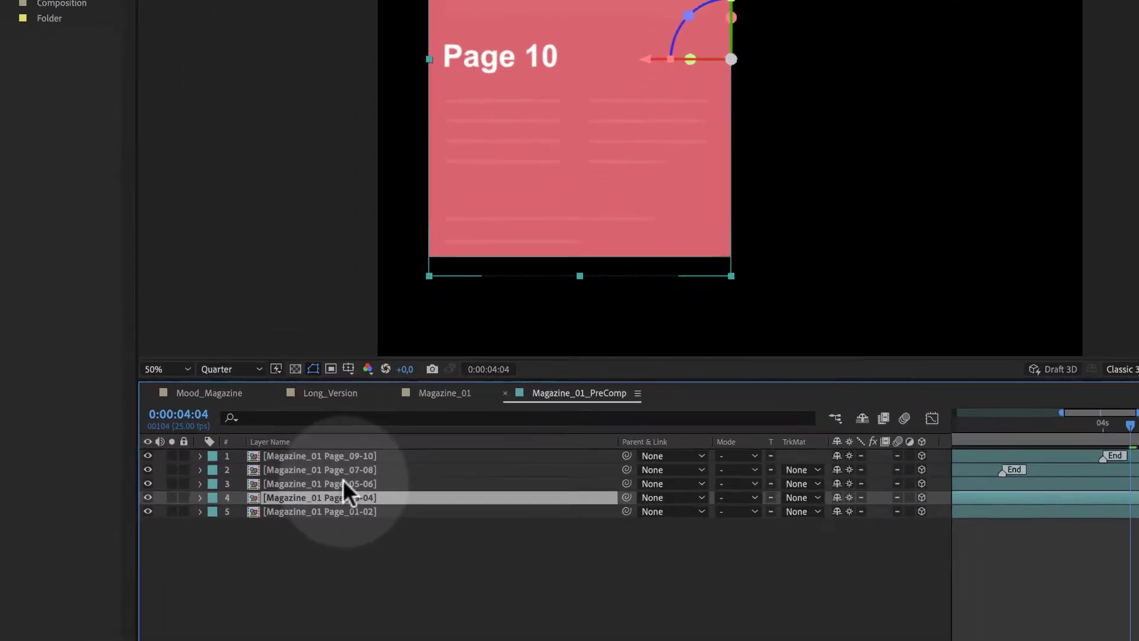
key("ctrl+Up")
key("ctrl+Up")
key("ctrl+Up")
key("ctrl+Up")
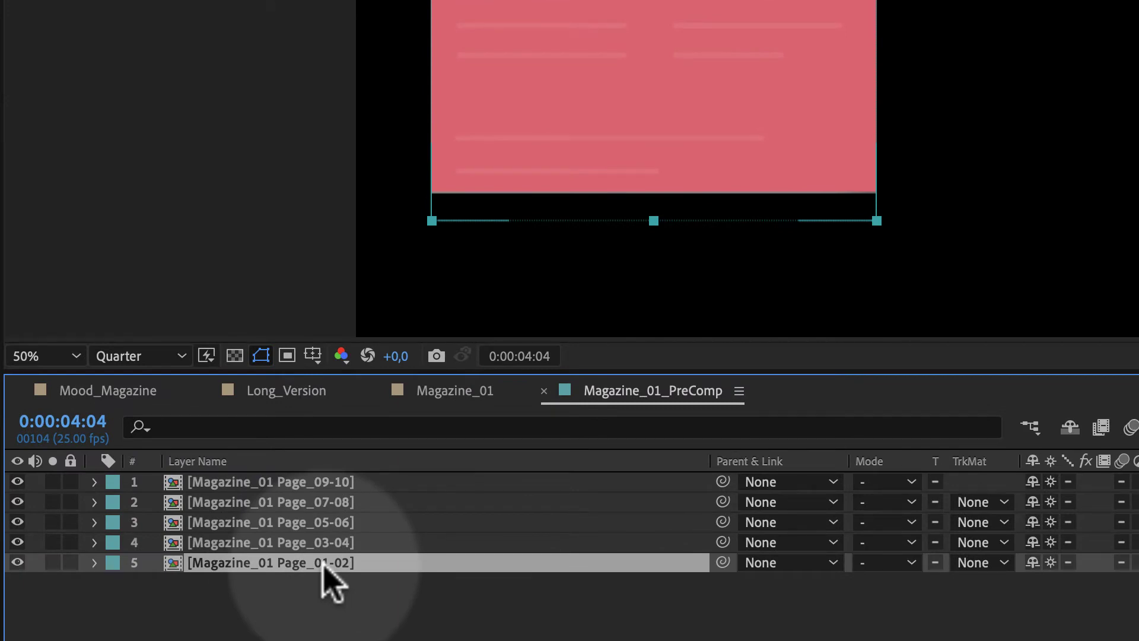
double_click(296, 563)
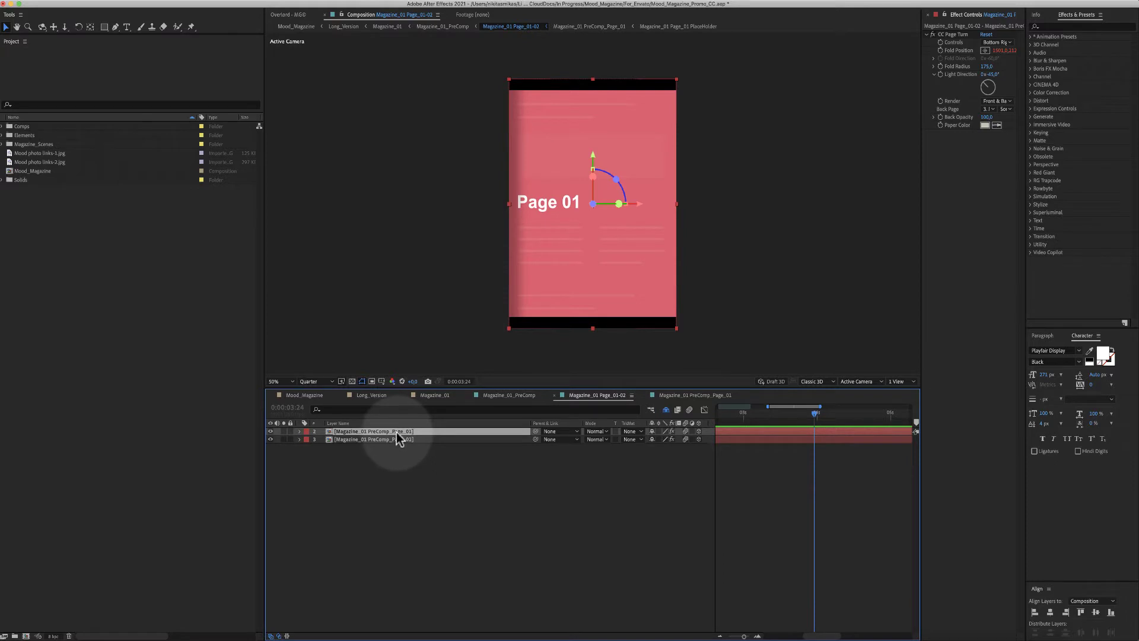
- Place Mood photo links-1.jpg above the Page_01 placeholder layer and preview the page turn
double_click(397, 431)
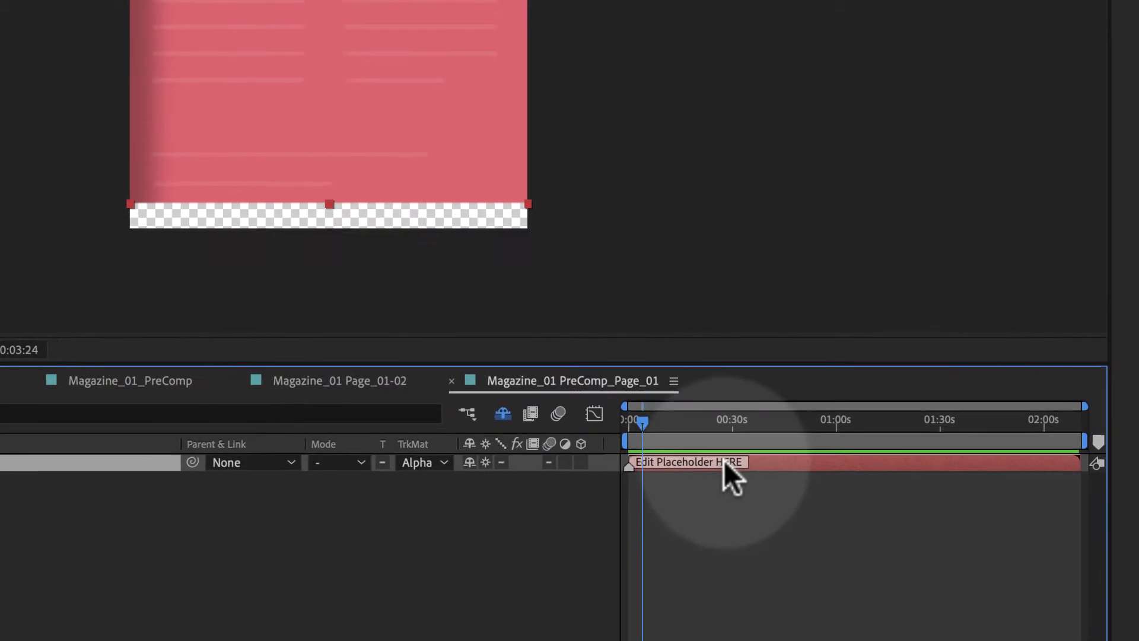
double_click(771, 469)
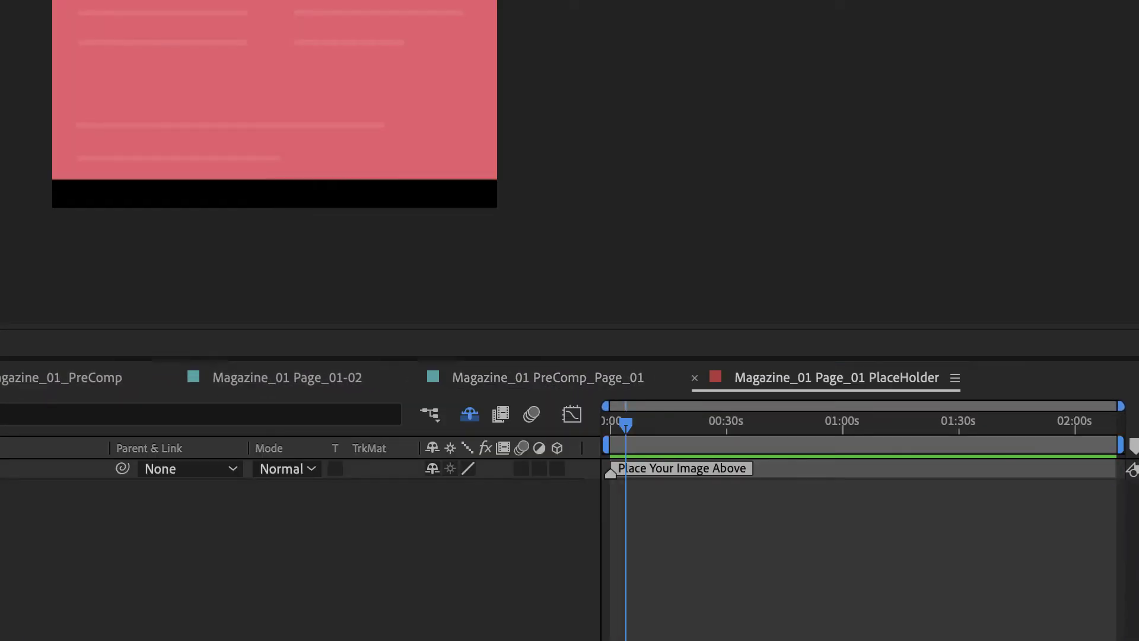
left_click_drag(0, 469, 490, 485)
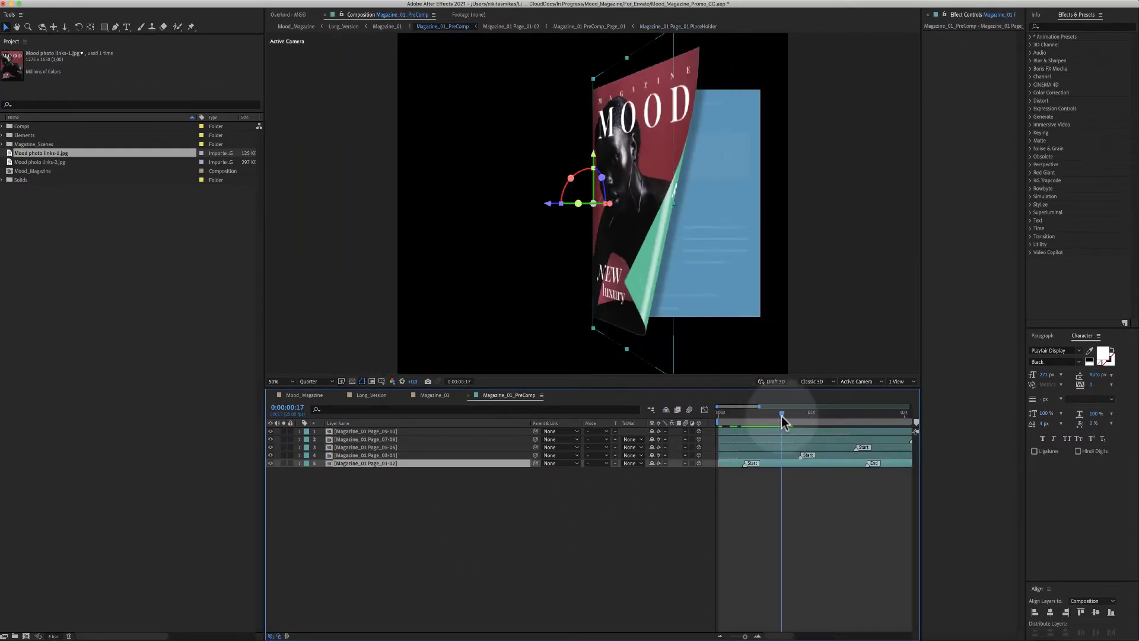
left_click_drag(781, 415, 746, 422)
- Add Mood photo links-2.jpg as a layer in the Magazine_01 Page_02 PlaceHolder composition
scroll(747, 424, "up", 4)
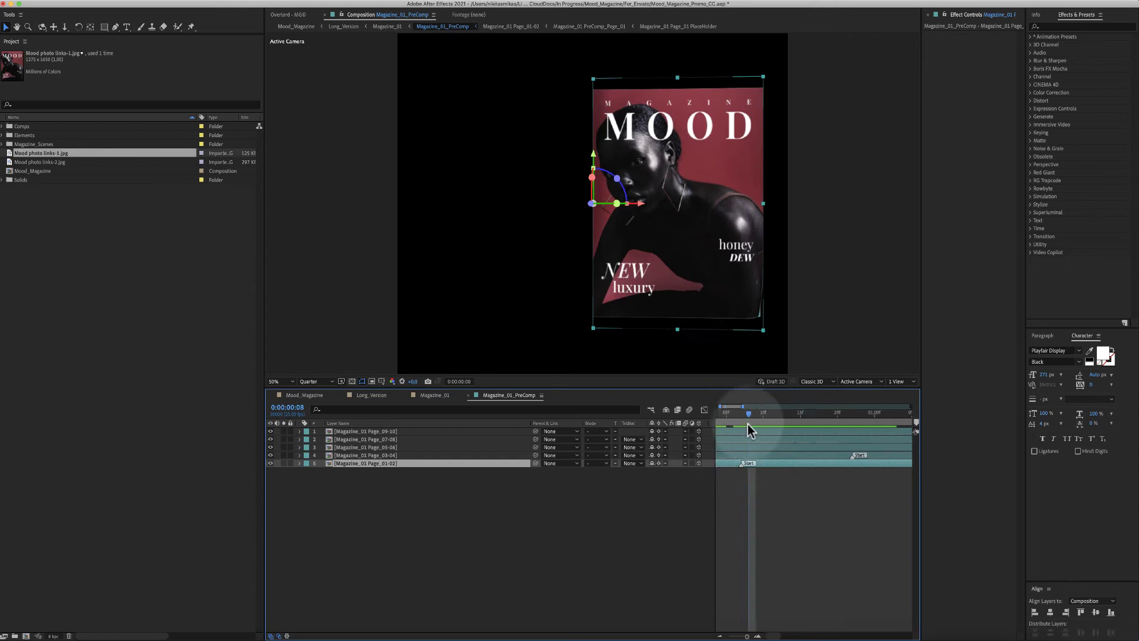
left_click(2, 144)
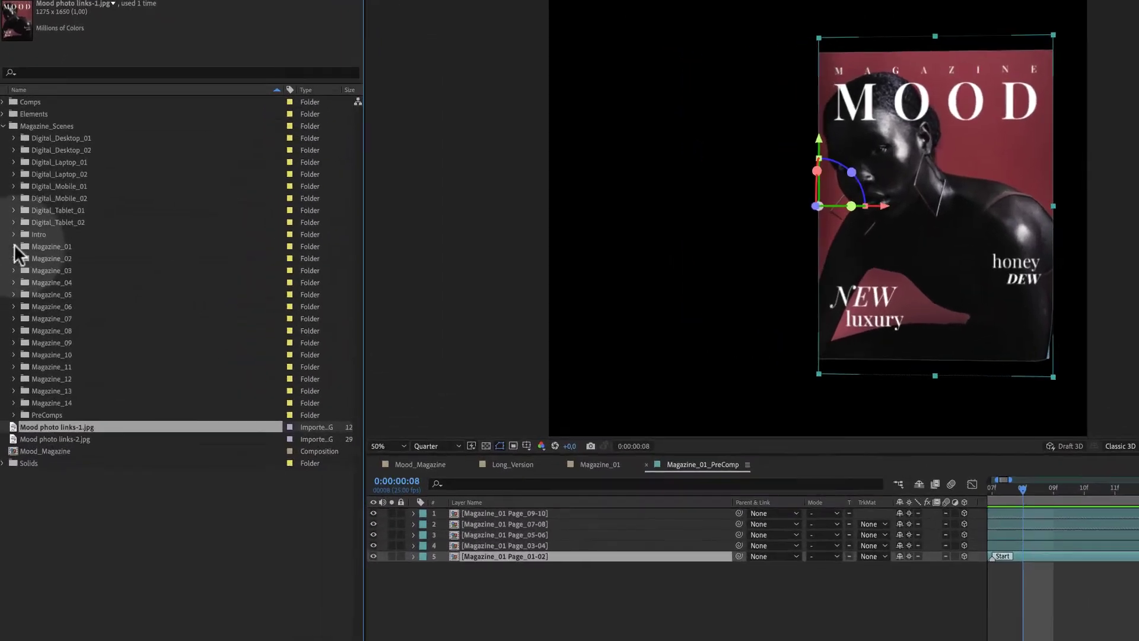
left_click(13, 245)
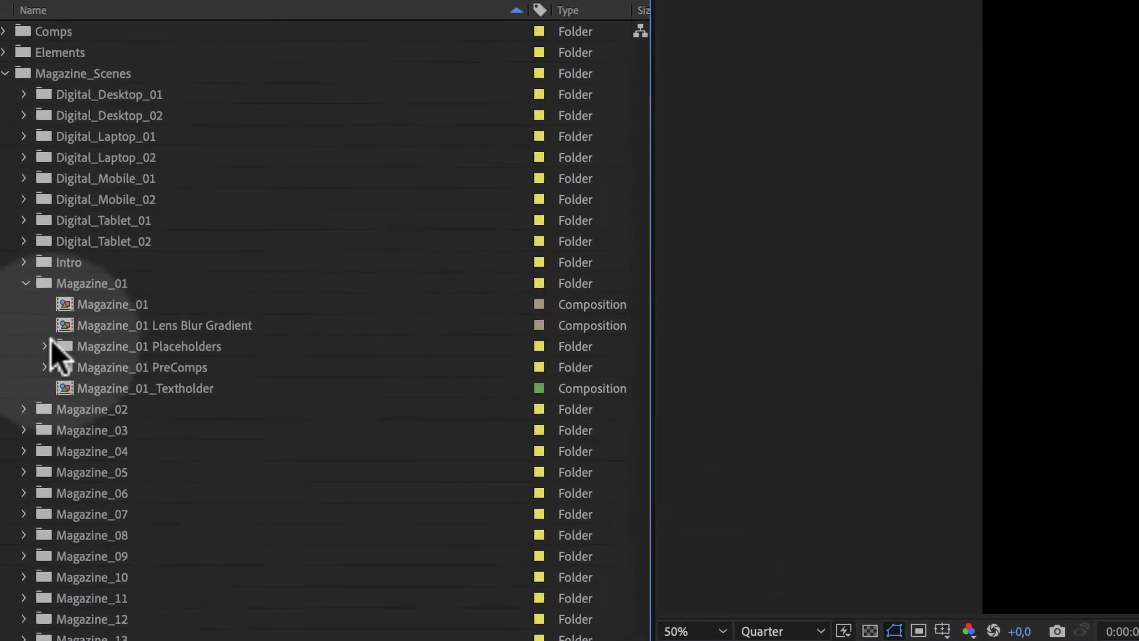
left_click(27, 283)
left_click(217, 401)
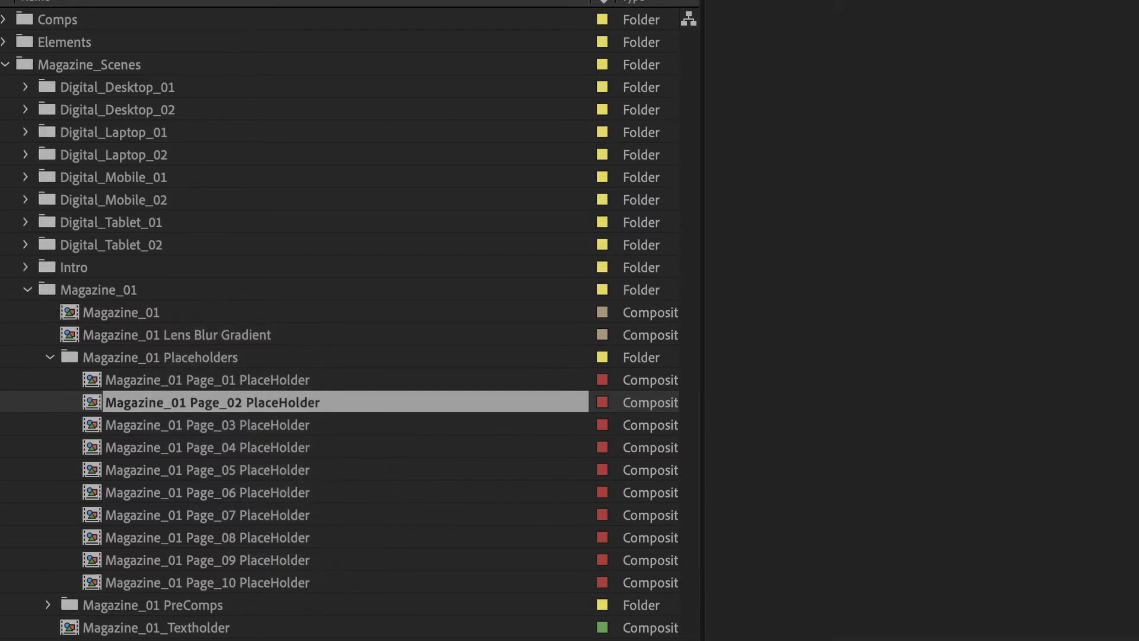
left_click_drag(54, 545, 546, 247)
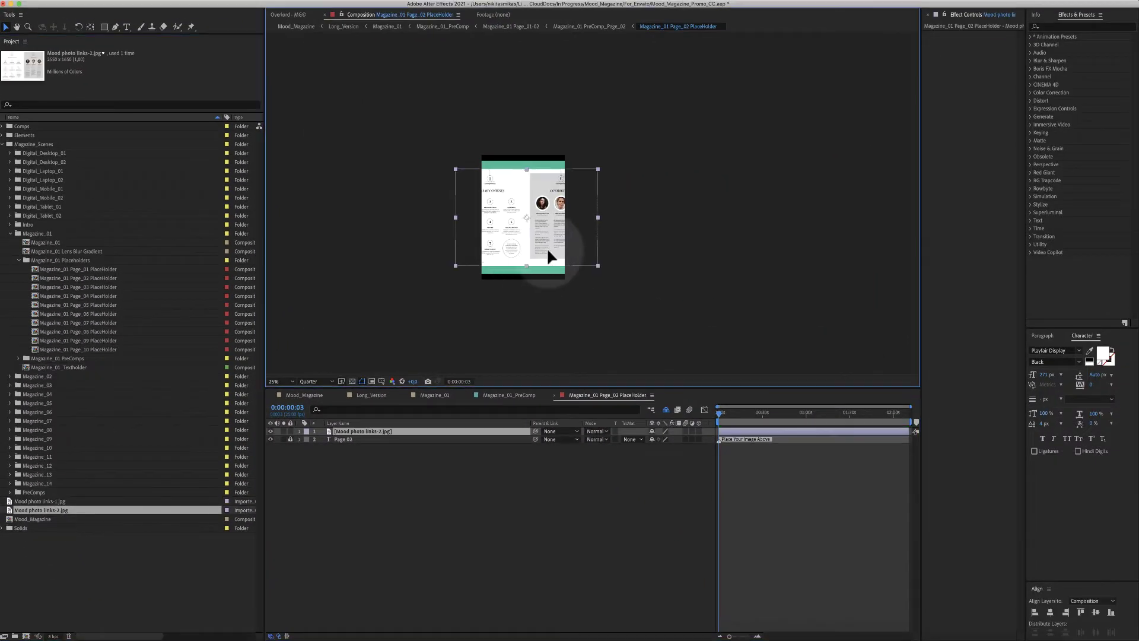
- Paste the photo into the Page_03 PlaceHolder comp and align it right
scroll(625, 266, "up", 2)
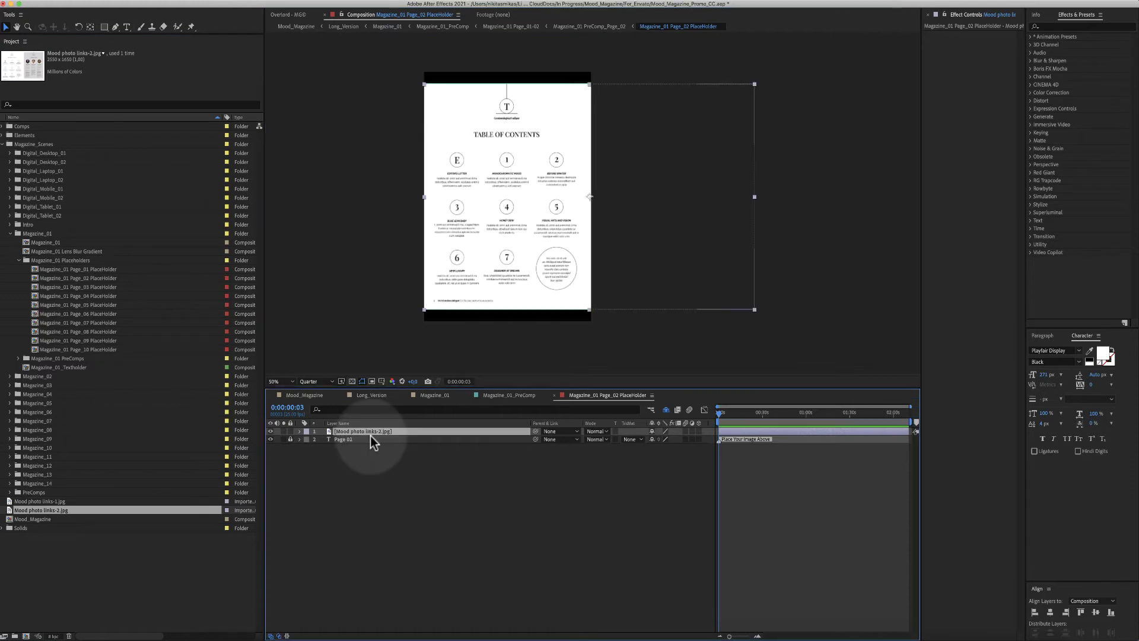
left_click(655, 282)
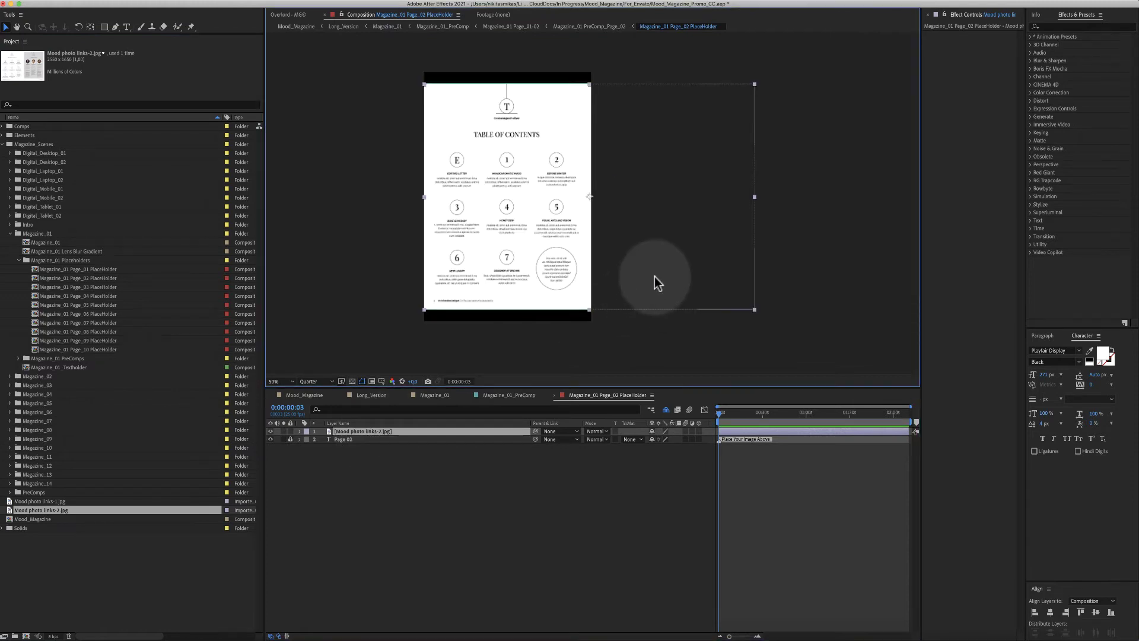
double_click(91, 285)
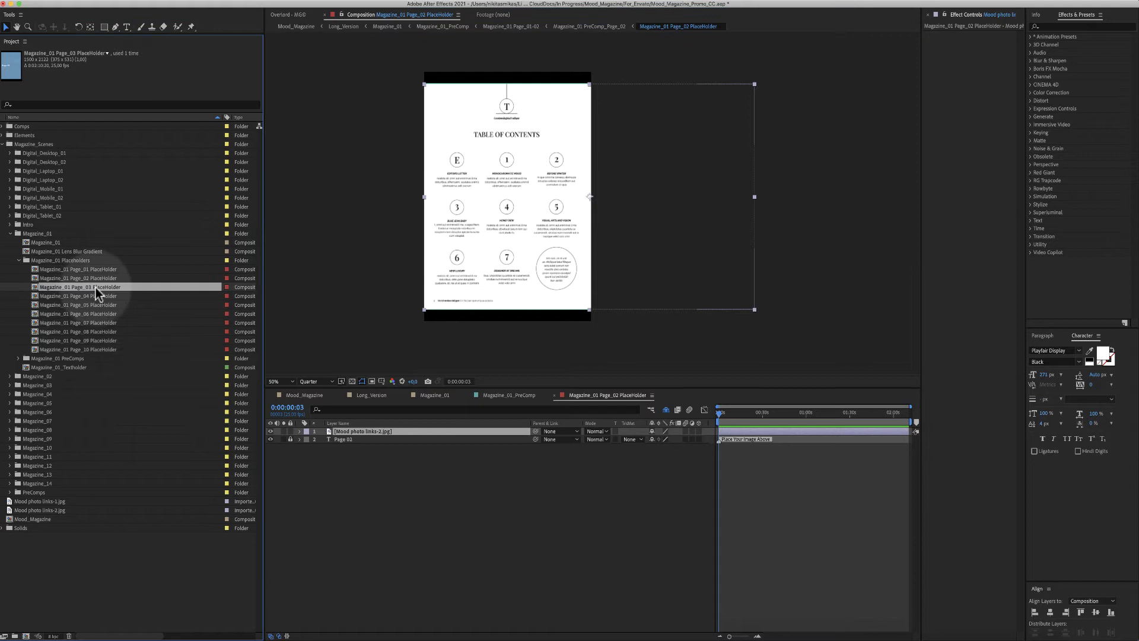
key("super+v")
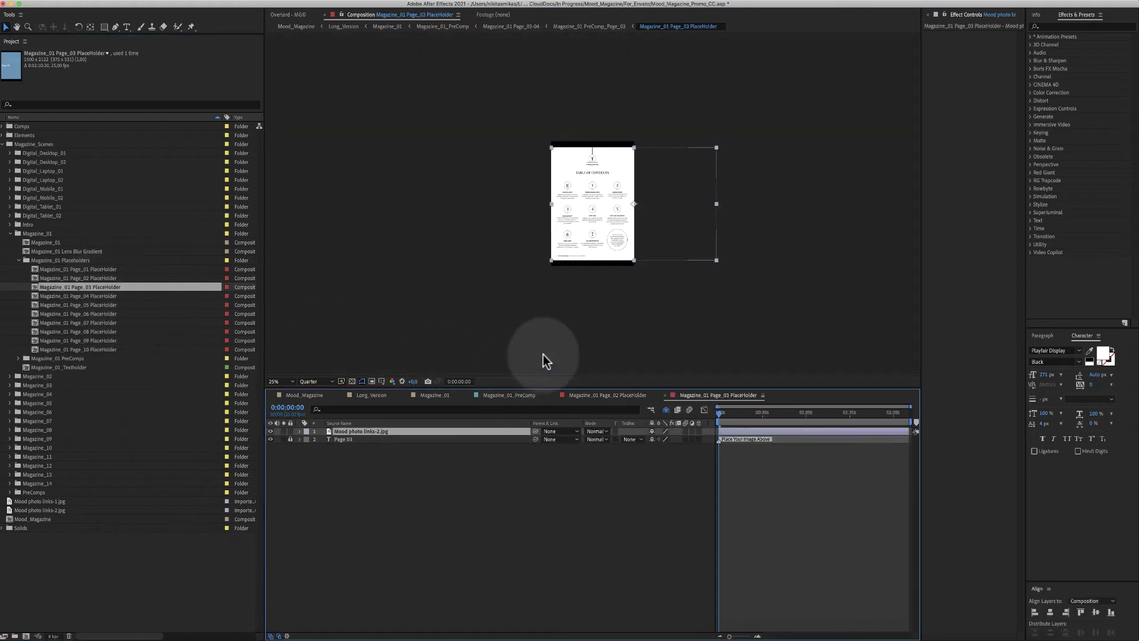
left_click(1065, 612)
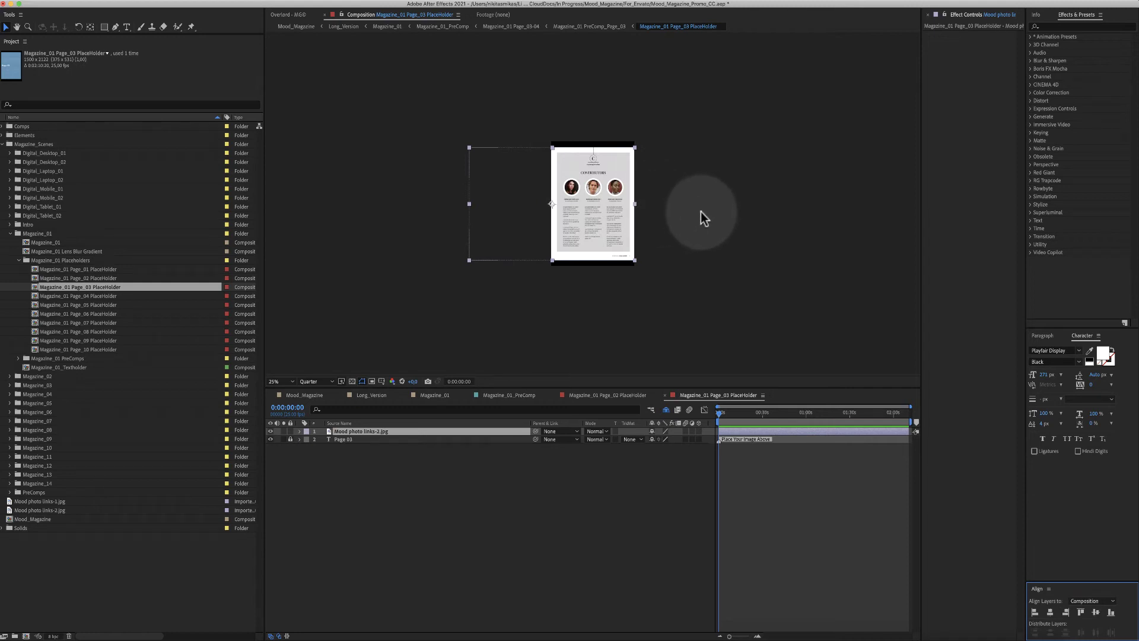
- Open the Page_04 and then the Page_05 PlaceHolder compositions
left_click(104, 296)
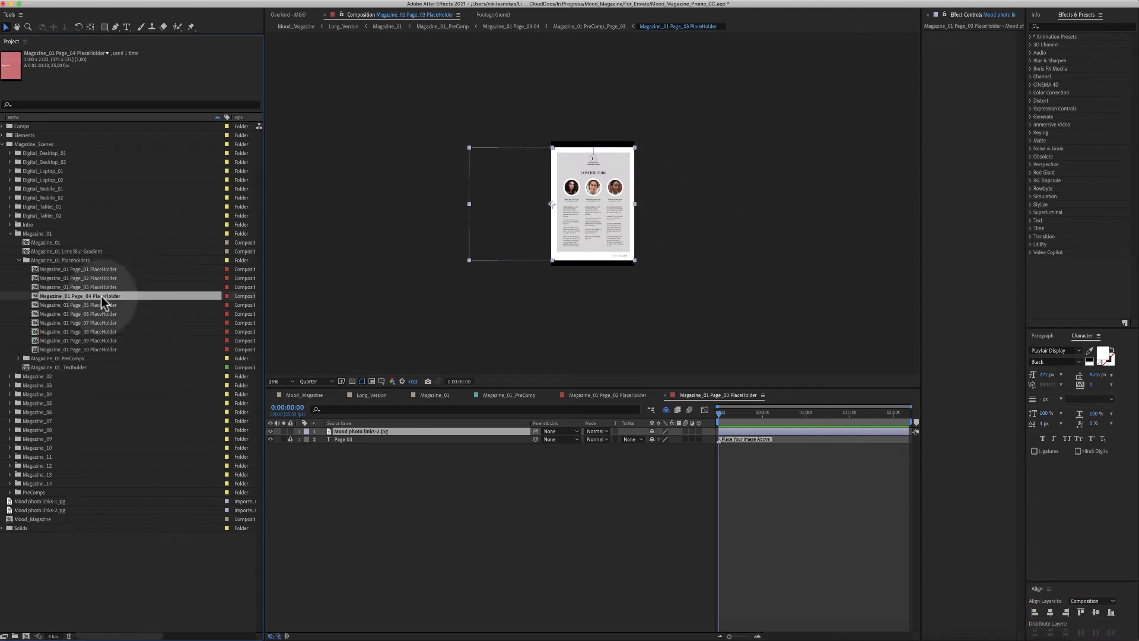
double_click(100, 297)
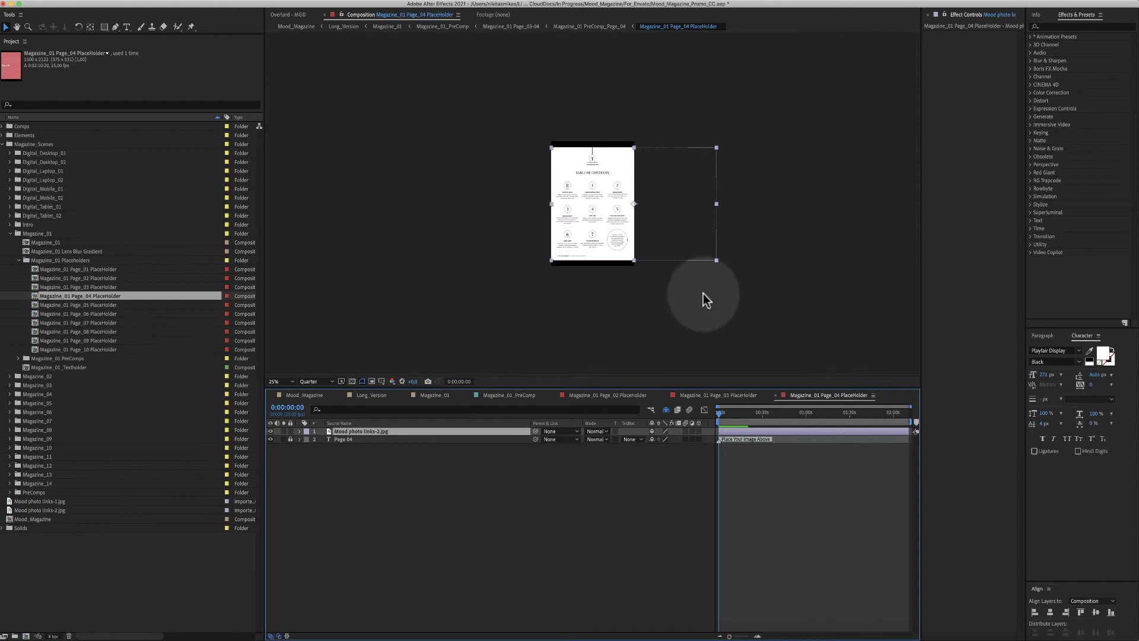
double_click(98, 305)
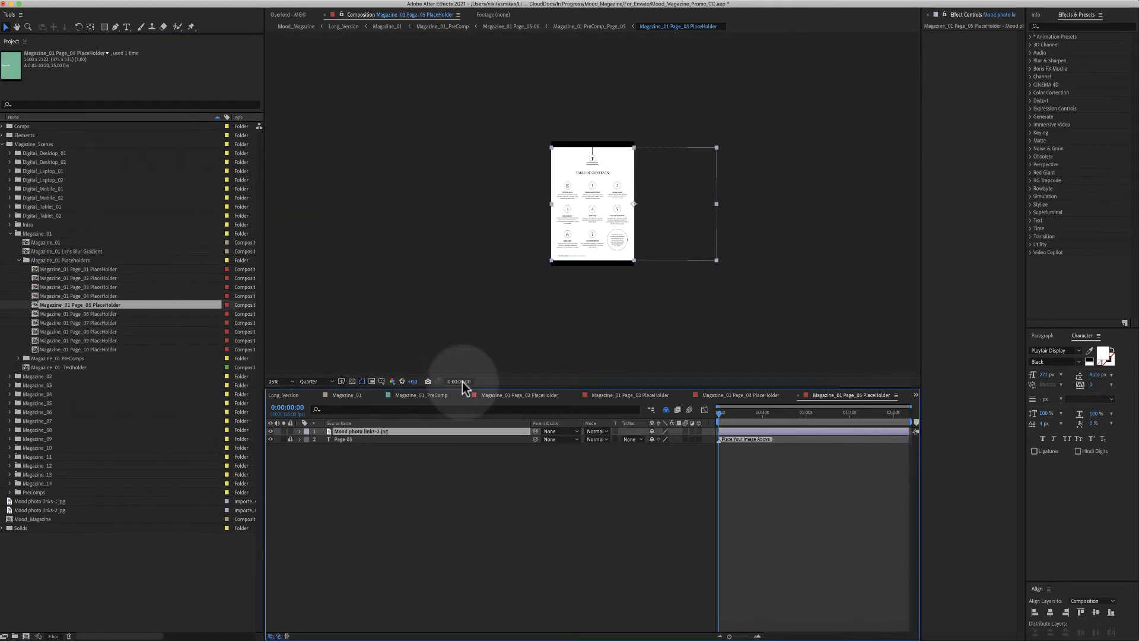
- Align the photo right in Page_05, preview the MOOD cover, and return to Magazine_01
left_click(1065, 611)
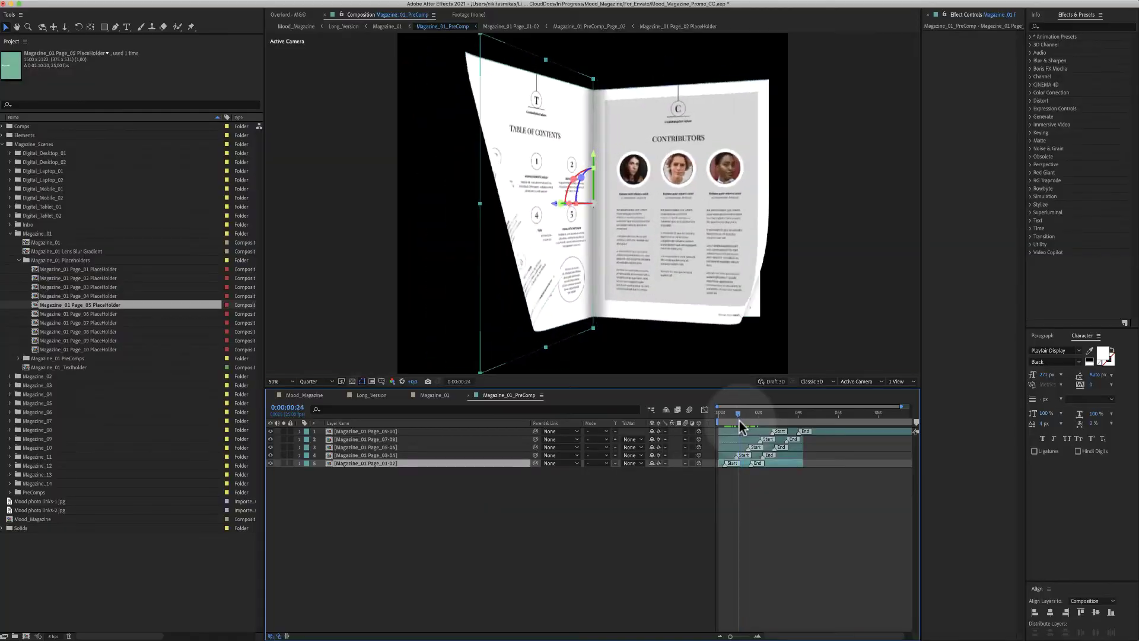
mouse_move(752, 423)
left_mouse_down()
mouse_move(680, 413)
mouse_move(743, 421)
left_mouse_up()
left_click(469, 396)
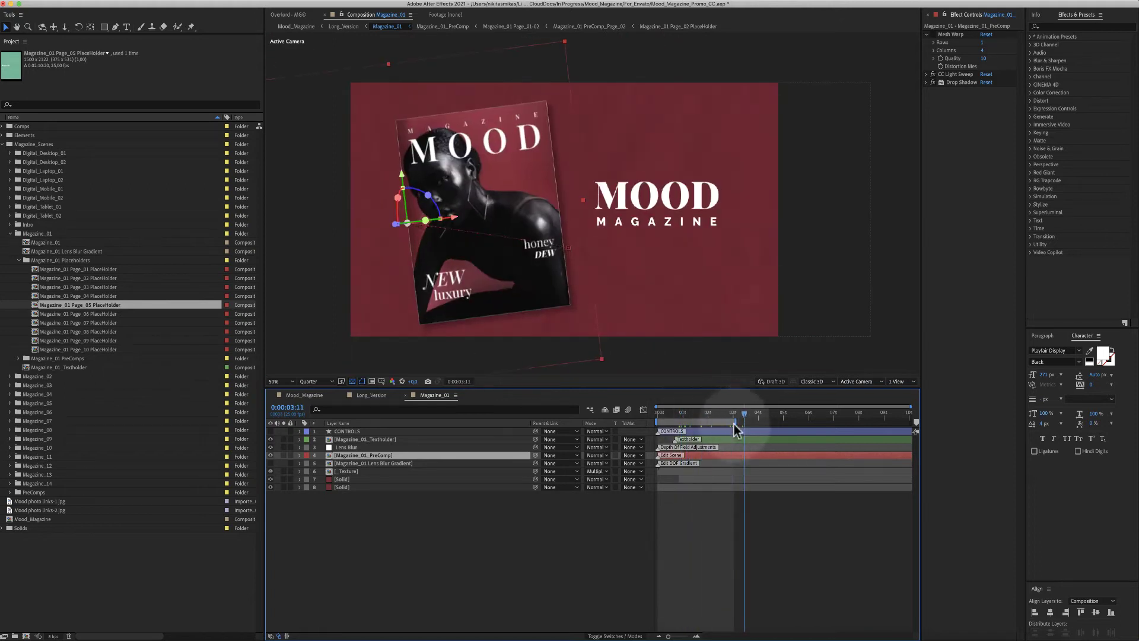
left_click(713, 440)
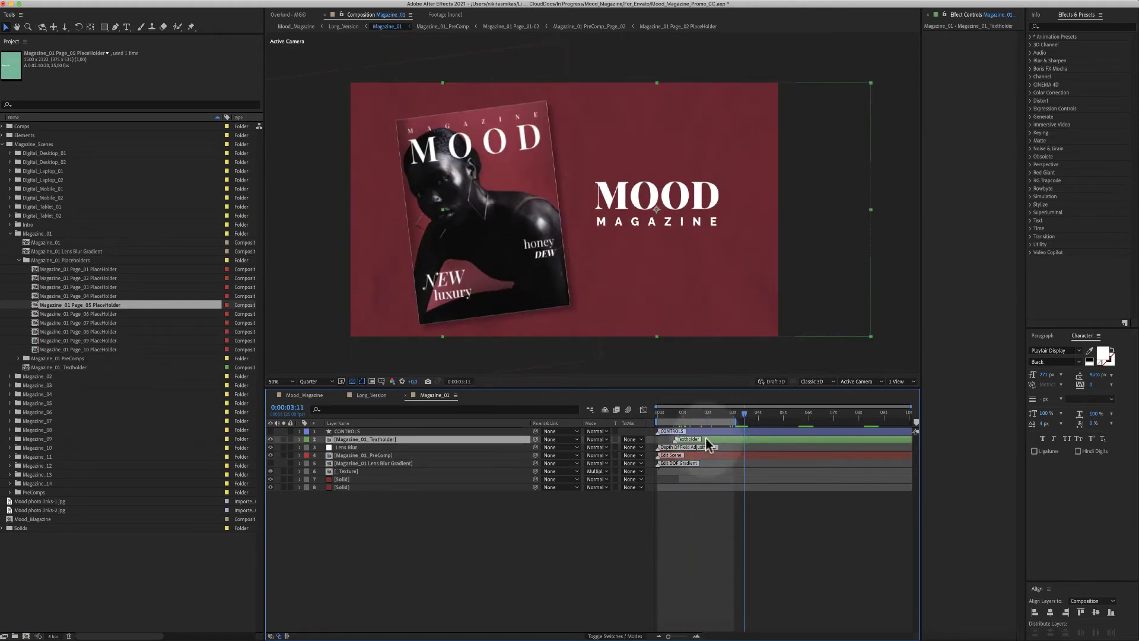
- Inspect the Edit Text and MAGAZINE layers in Magazine_01_Textholder, then close it
double_click(708, 440)
left_click(770, 434)
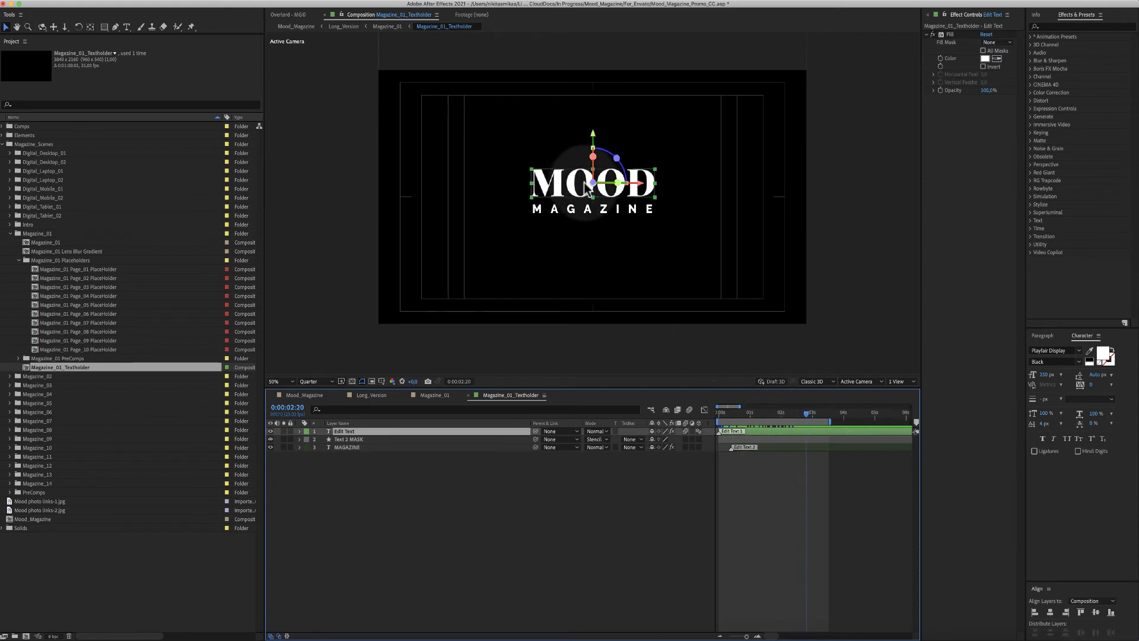
left_click(754, 448)
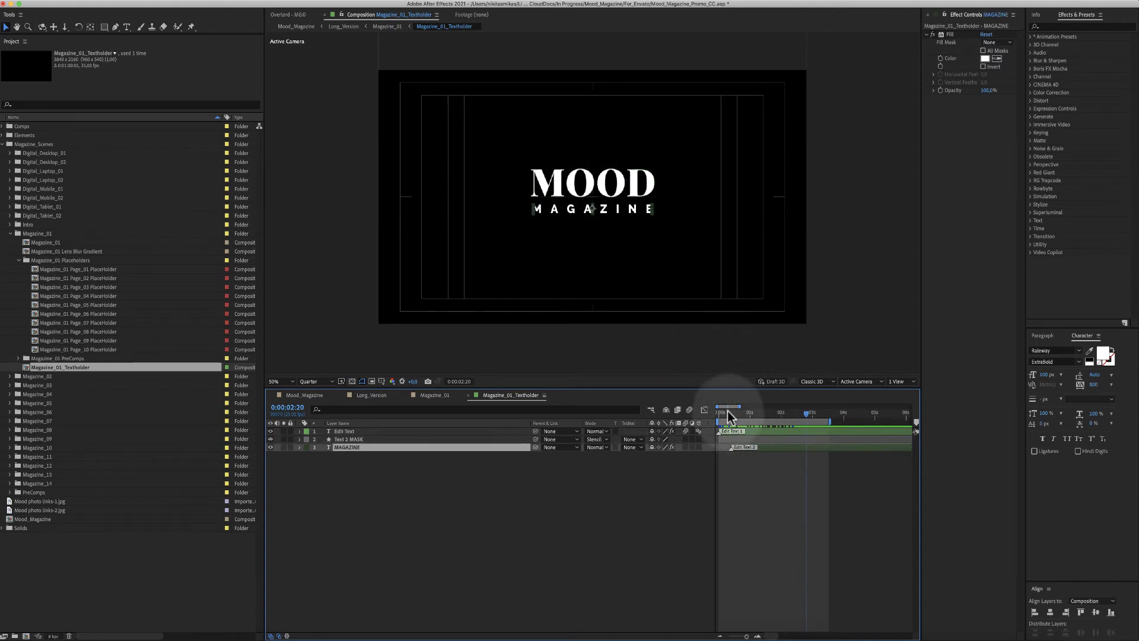
key("super+w")
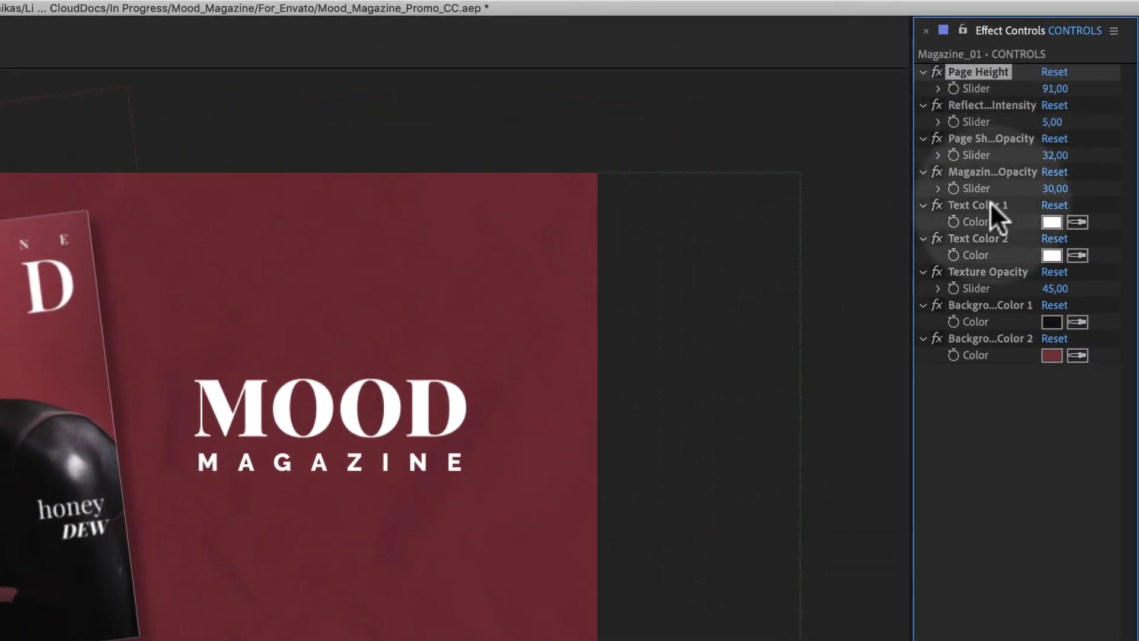
- Set CONTROLS Reflection Intensity to 17 and Texture Opacity to about 130, previewing at one second
left_click(982, 177)
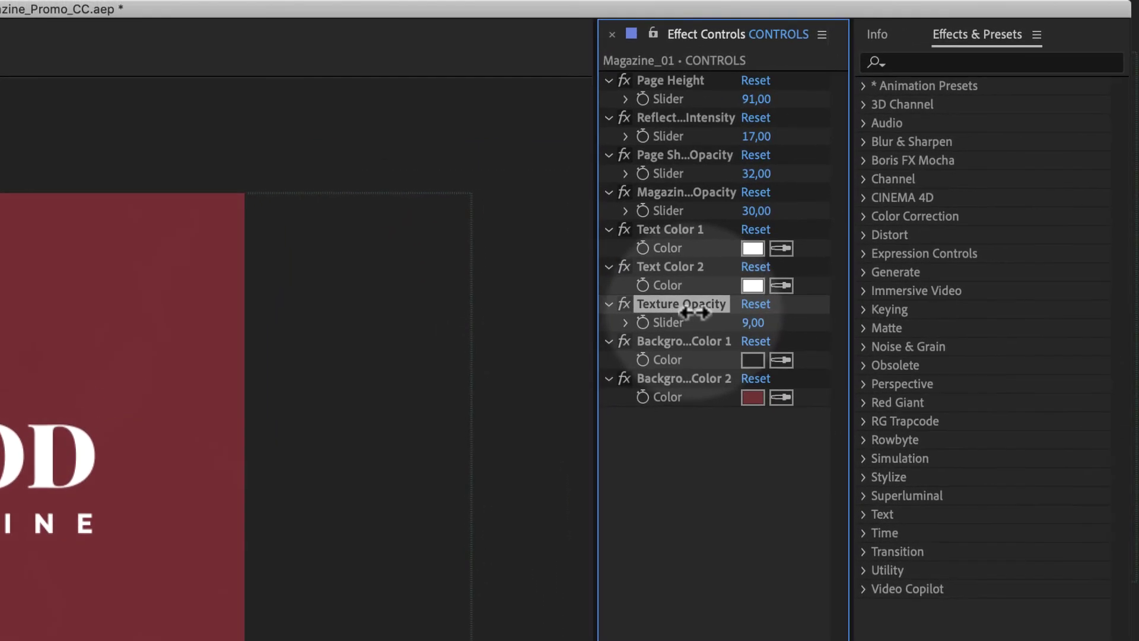
left_click_drag(694, 313, 827, 311)
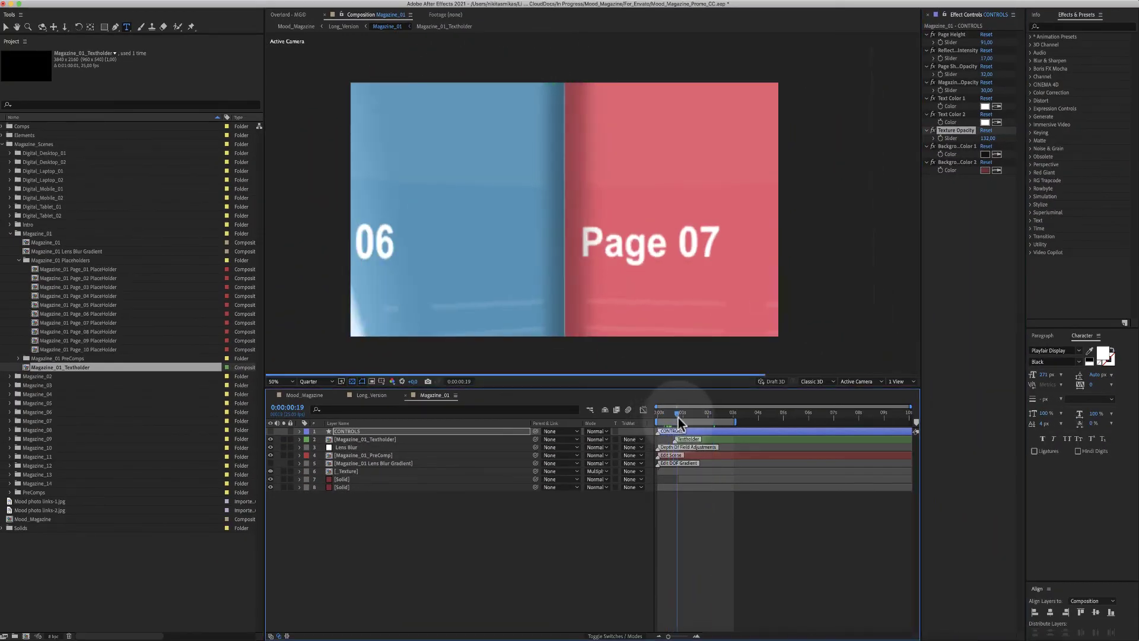
left_click_drag(677, 417, 686, 422)
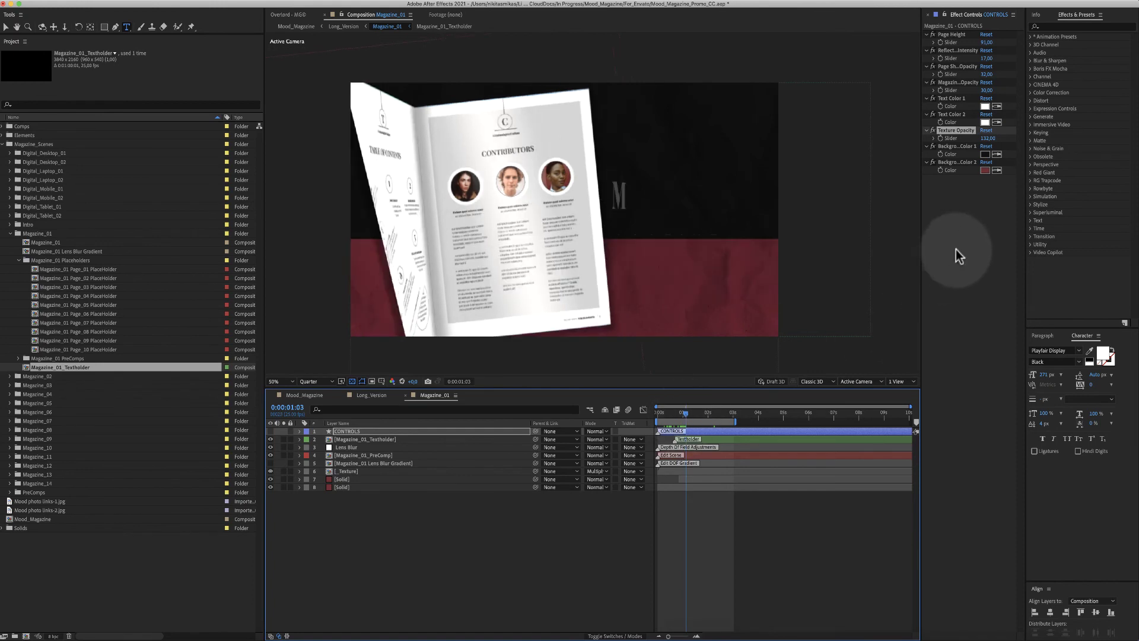
- Make Background Color 1 near-white (FCFCFC) and preview the MOOD cover at two seconds
left_click(986, 156)
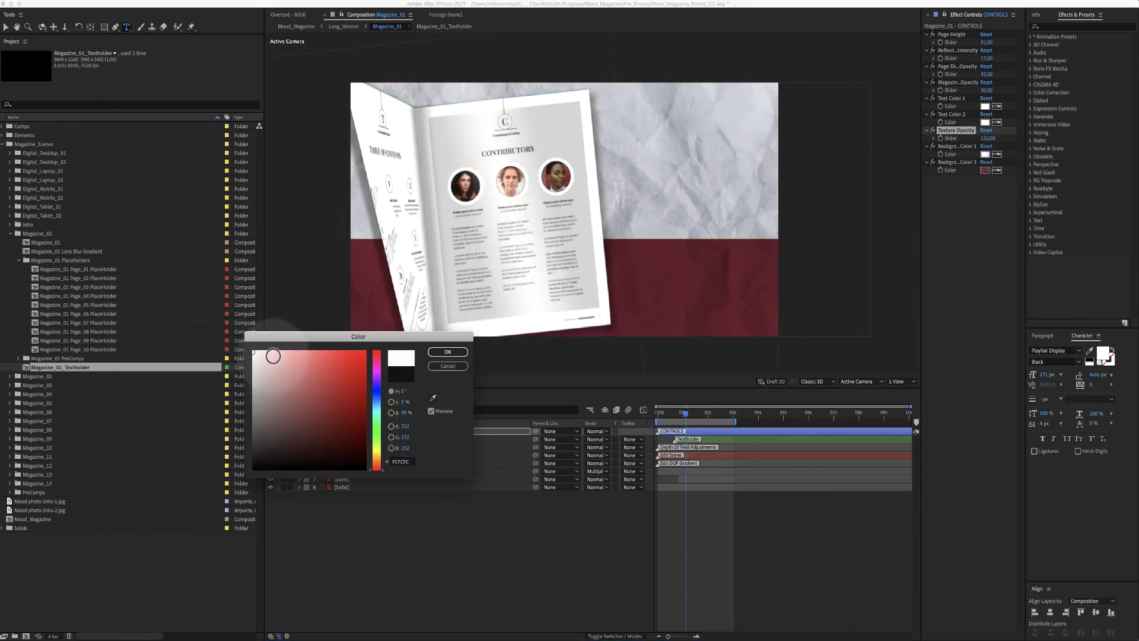
left_click(457, 352)
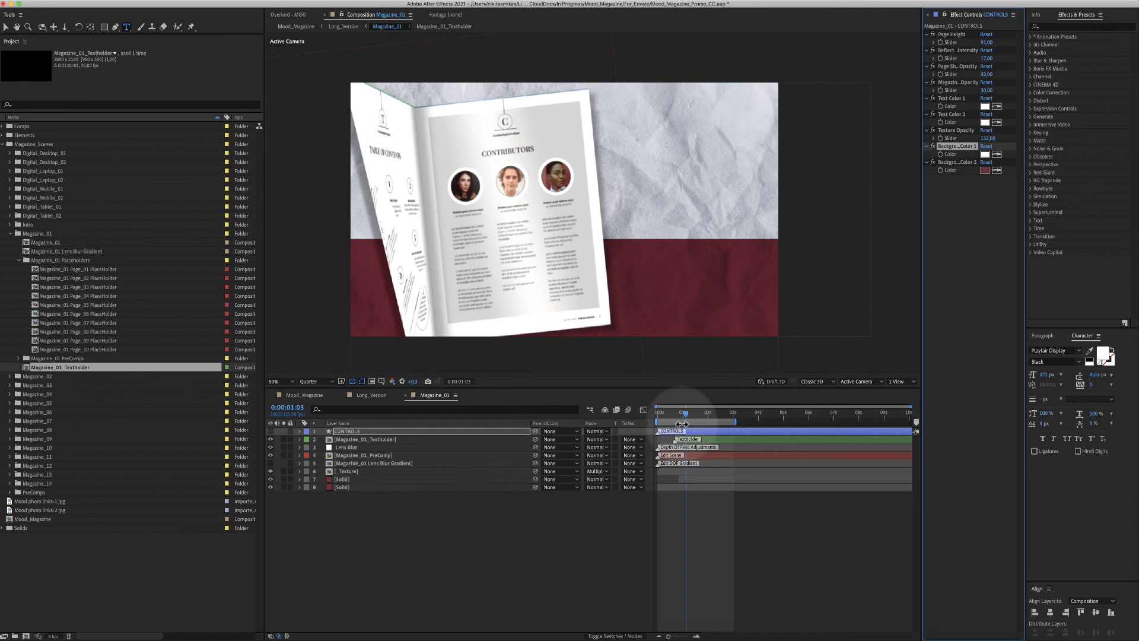
left_click_drag(683, 418, 689, 418)
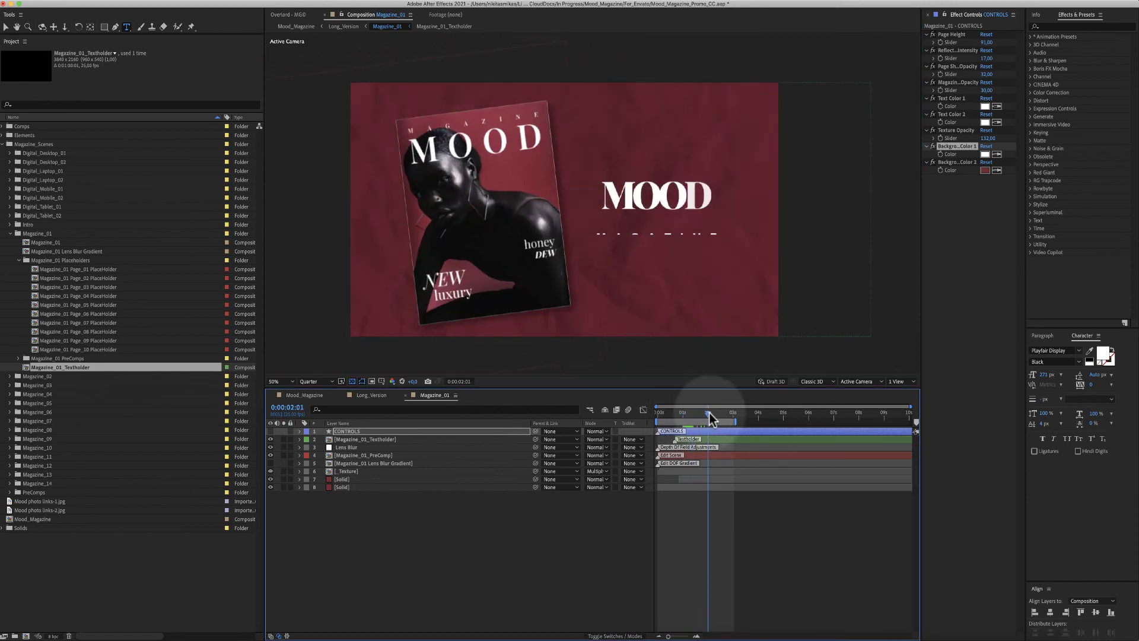